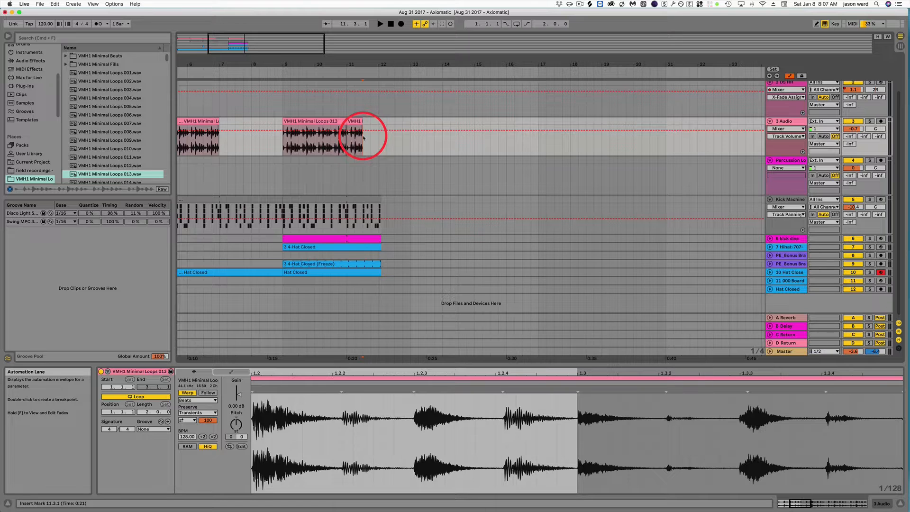
# Step: Move the first beat of the VMH1 Minimal Loops 013 clip, from 9.1.1 to 9.2.1, to 12.2.1 on the 3 Audio track
pyautogui.moveTo(283, 132); pyautogui.dragTo(296, 115)
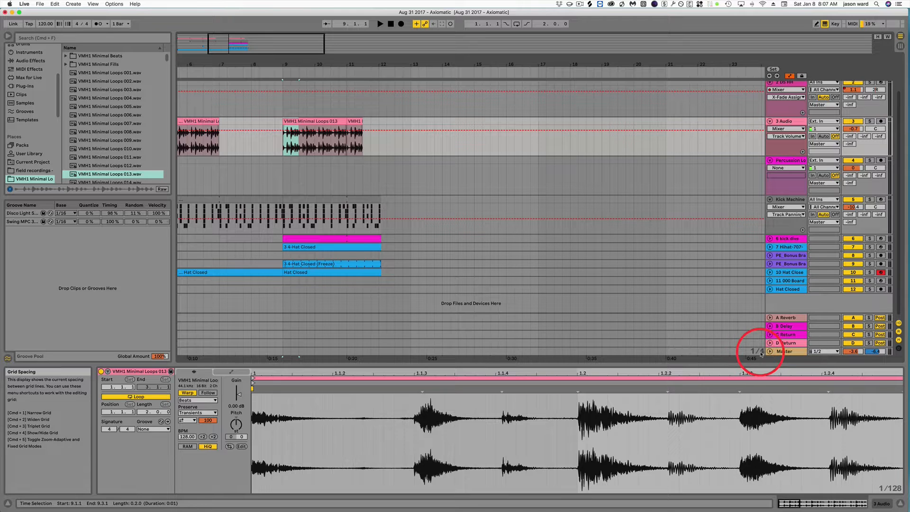
pyautogui.click(285, 135)
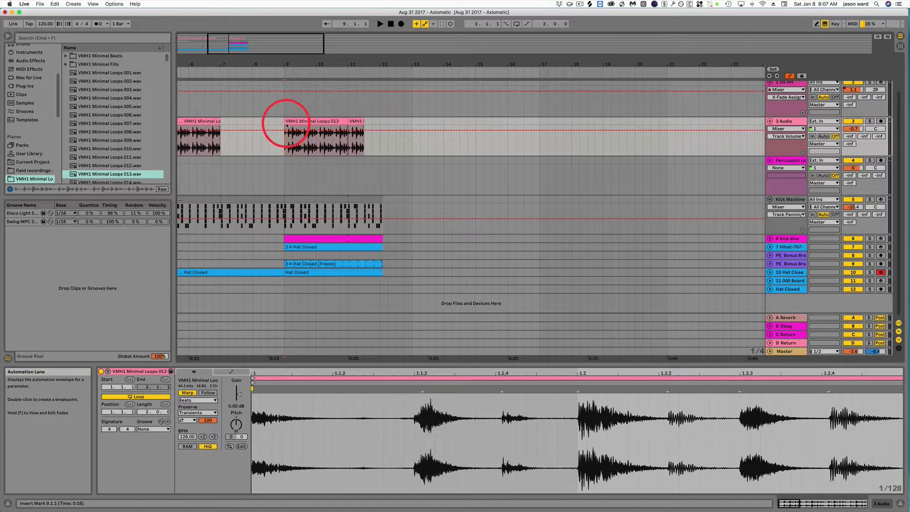
pyautogui.moveTo(286, 126); pyautogui.dragTo(293, 121)
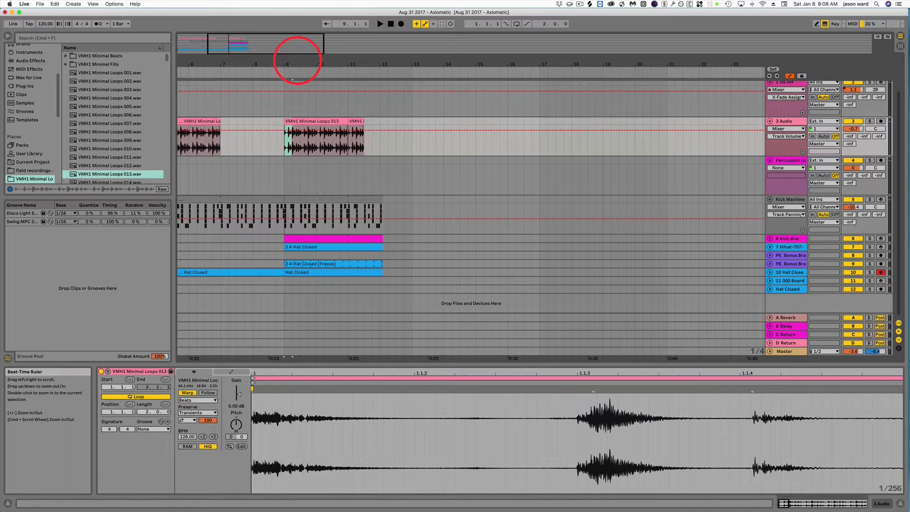
pyautogui.moveTo(298, 62); pyautogui.dragTo(298, 61)
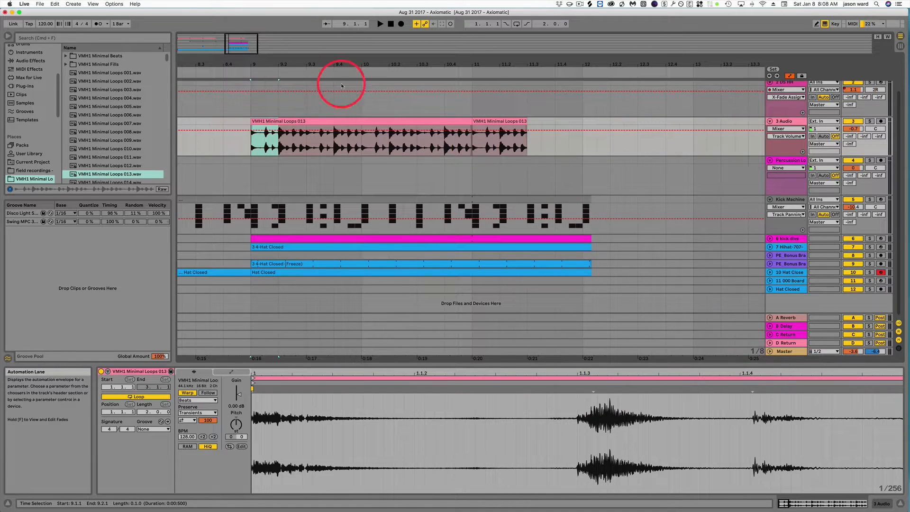
pyautogui.moveTo(265, 62); pyautogui.dragTo(266, 61)
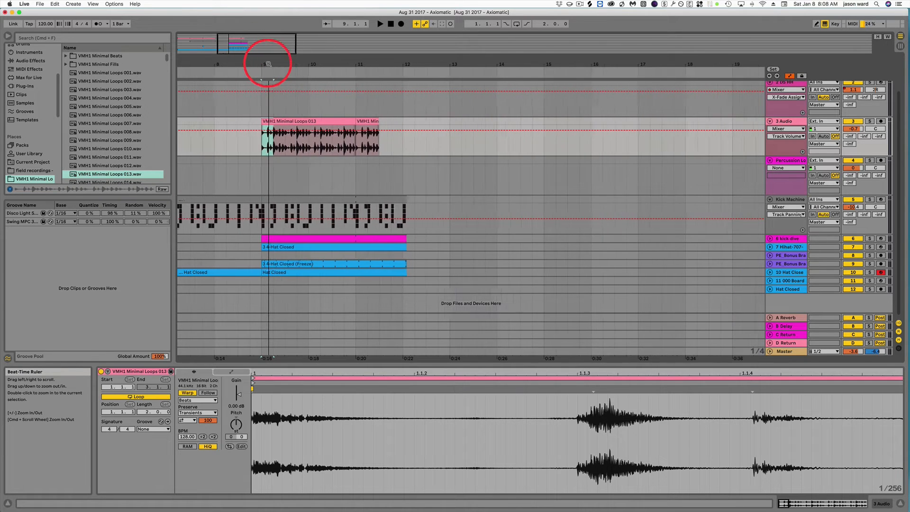
pyautogui.click(263, 148)
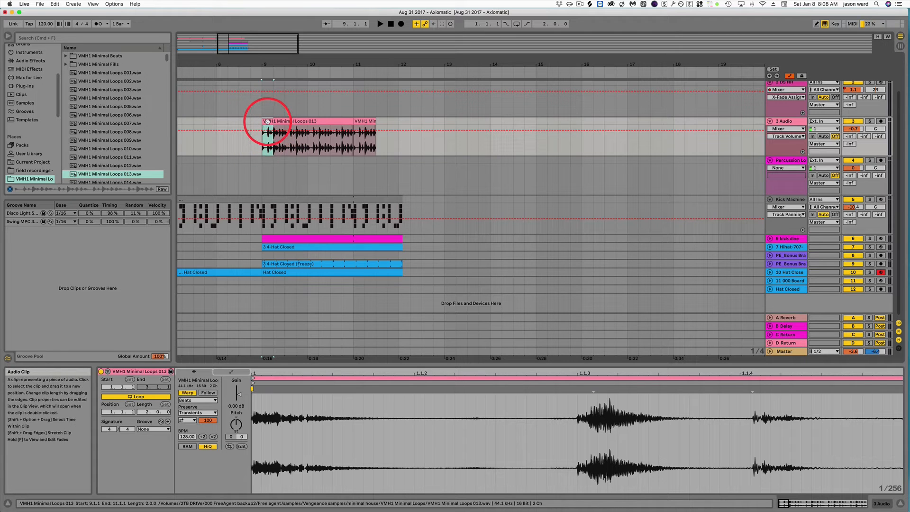
pyautogui.moveTo(267, 122); pyautogui.dragTo(415, 131)
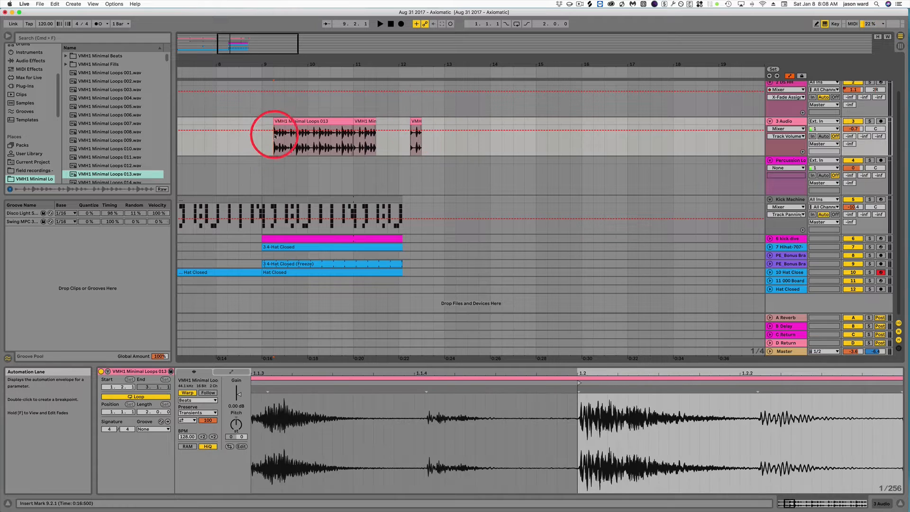
# Step: Draw a V-shaped dip in the 3 Audio track's volume automation between 9.2.1 and 9.4.1
pyautogui.click(275, 122)
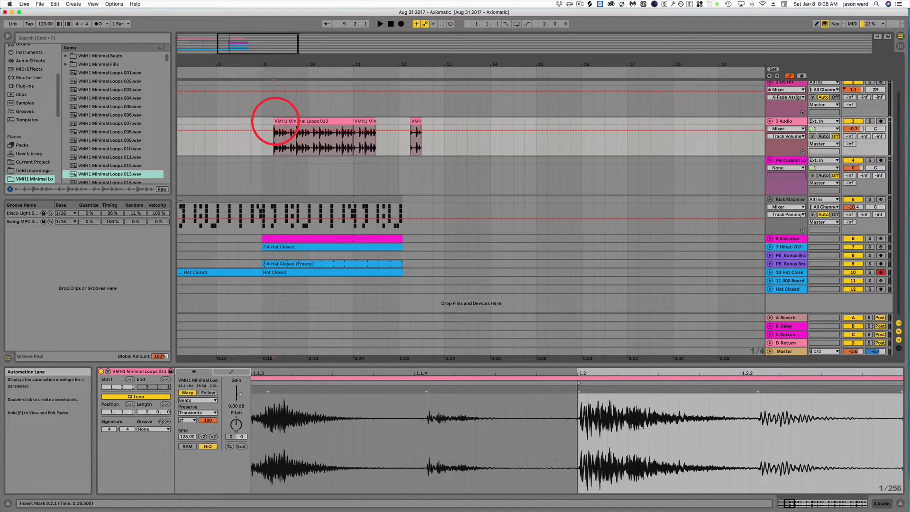
pyautogui.moveTo(276, 122); pyautogui.dragTo(283, 121)
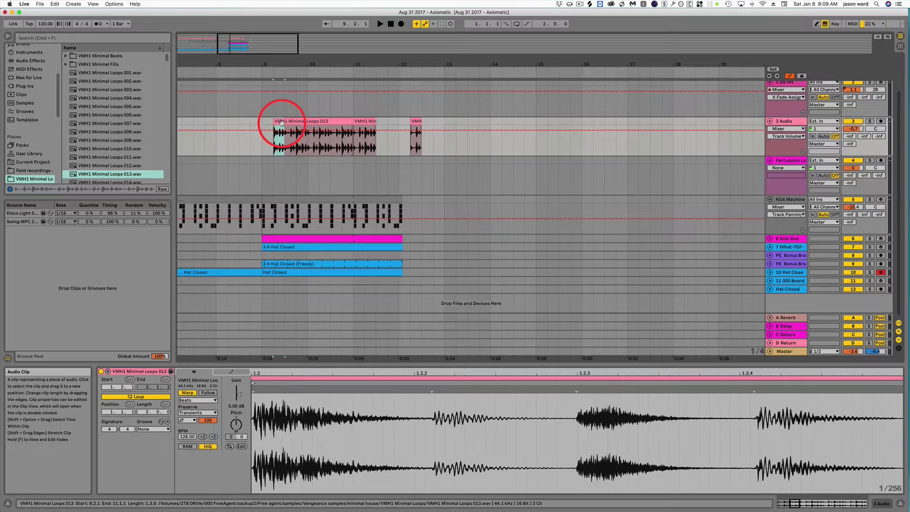
pyautogui.moveTo(281, 122)
pyautogui.mouseDown()
pyautogui.moveTo(274, 133)
pyautogui.moveTo(295, 133)
pyautogui.mouseUp()
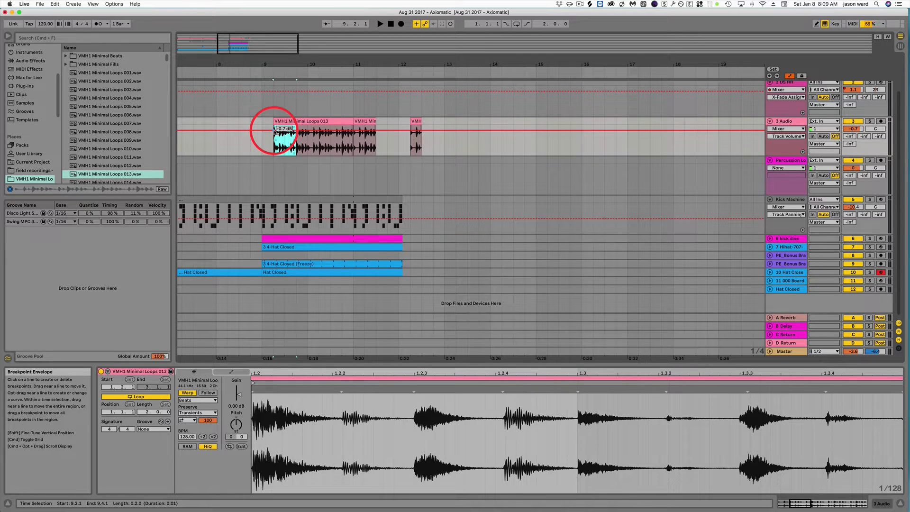
pyautogui.click(275, 130)
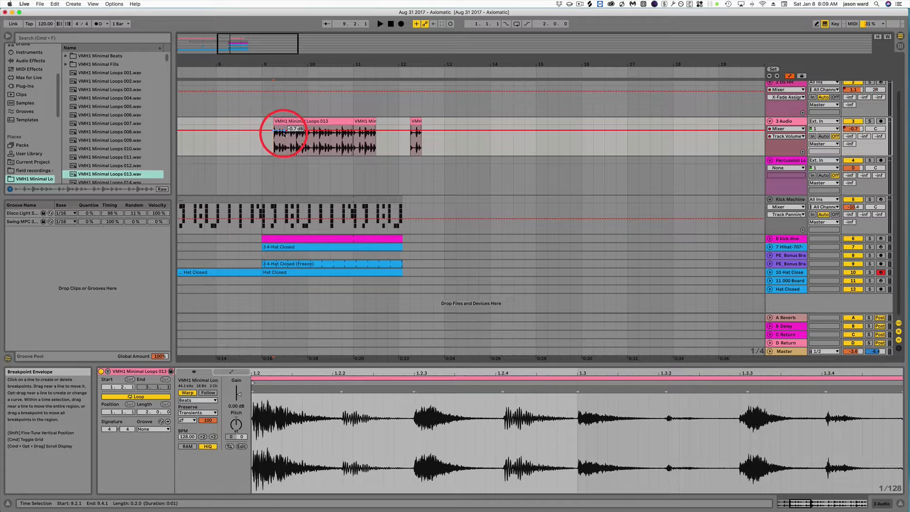
pyautogui.moveTo(283, 131); pyautogui.dragTo(293, 145)
pyautogui.click(286, 145)
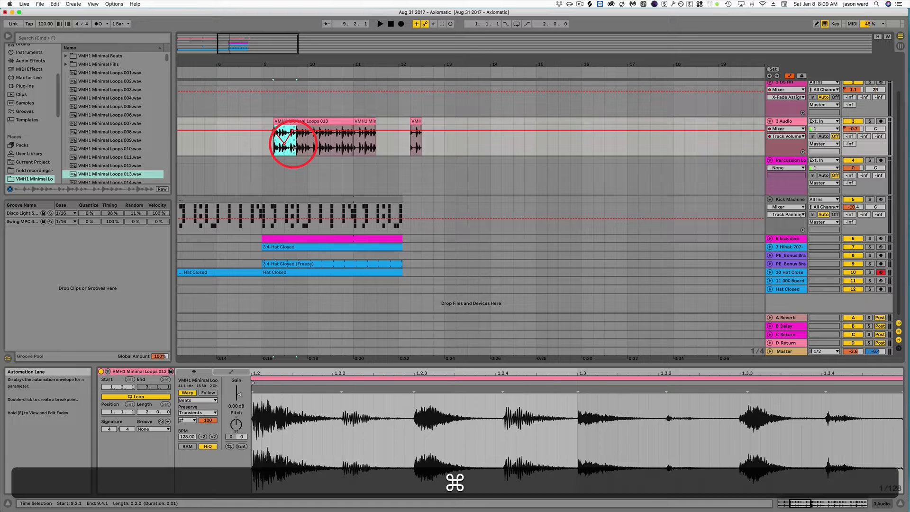
# Step: Copy the selected volume automation dip and paste it at 13.1.1 on the 3 Audio track
pyautogui.press('super+c')
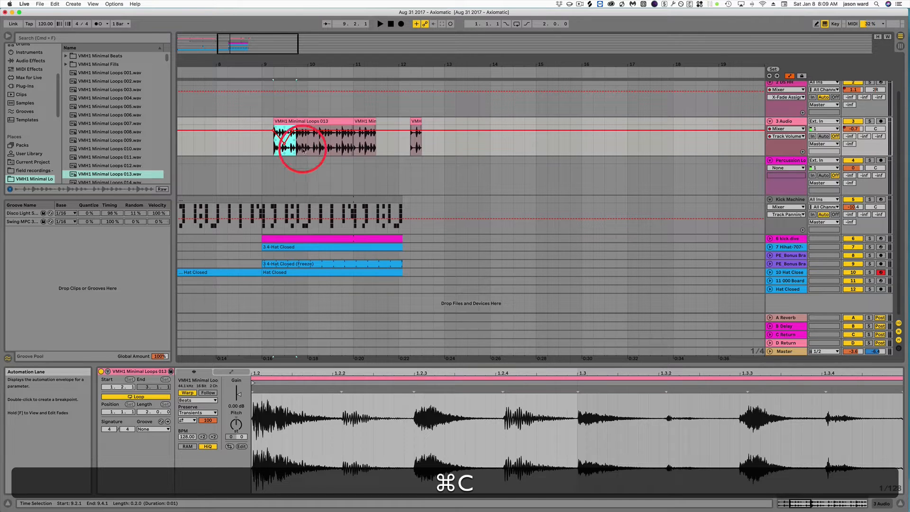
pyautogui.click(444, 147)
pyautogui.press('super+v')
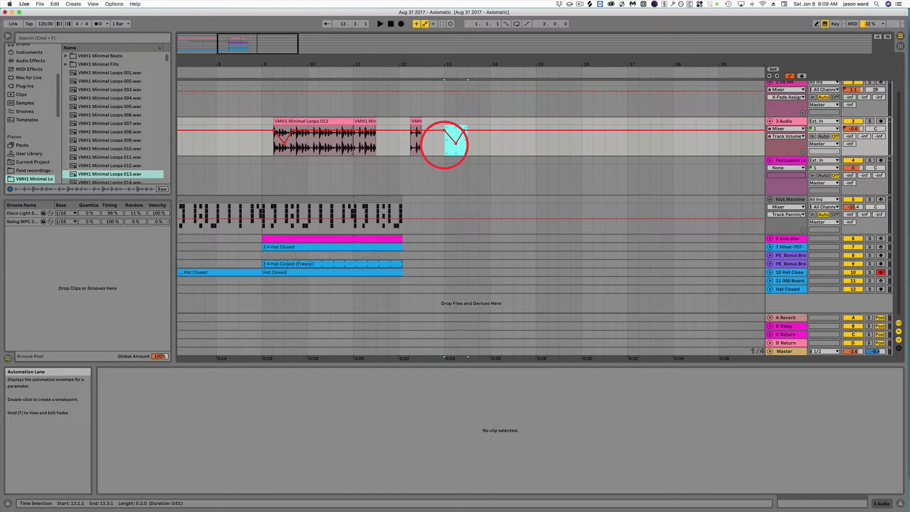
pyautogui.click(441, 140)
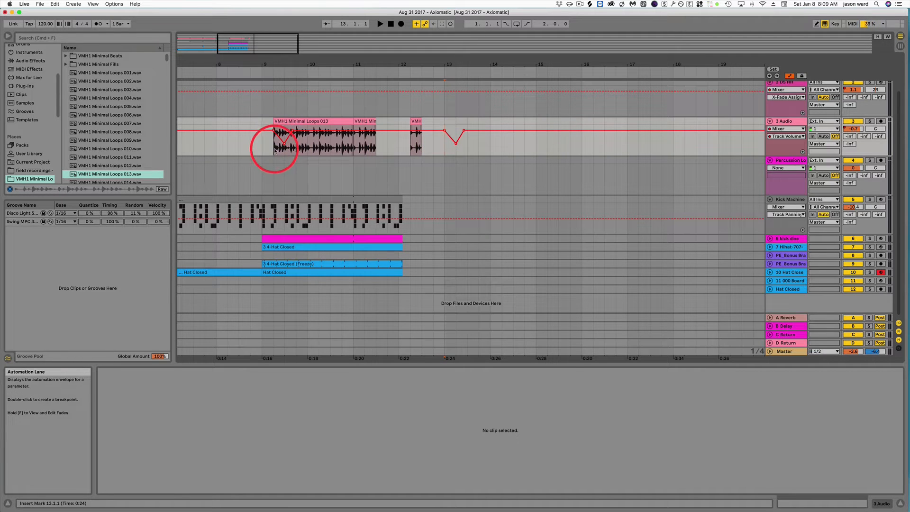
# Step: Copy the clip section from 9.2.1 to 9.4.1, paste it at 14.1.1, and undo the pastes and volume automation edits
pyautogui.click(280, 121)
pyautogui.moveTo(281, 122); pyautogui.dragTo(293, 120)
pyautogui.press('super+c')
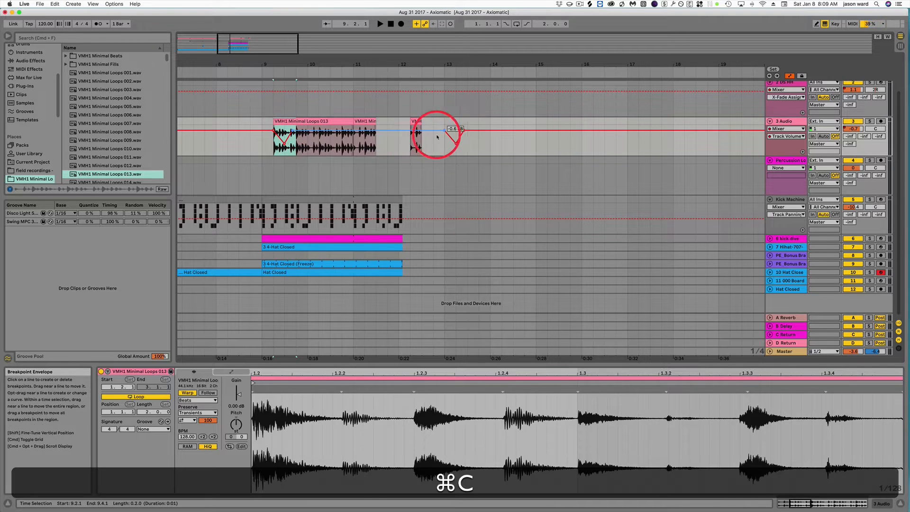
pyautogui.click(489, 142)
pyautogui.press('super+v')
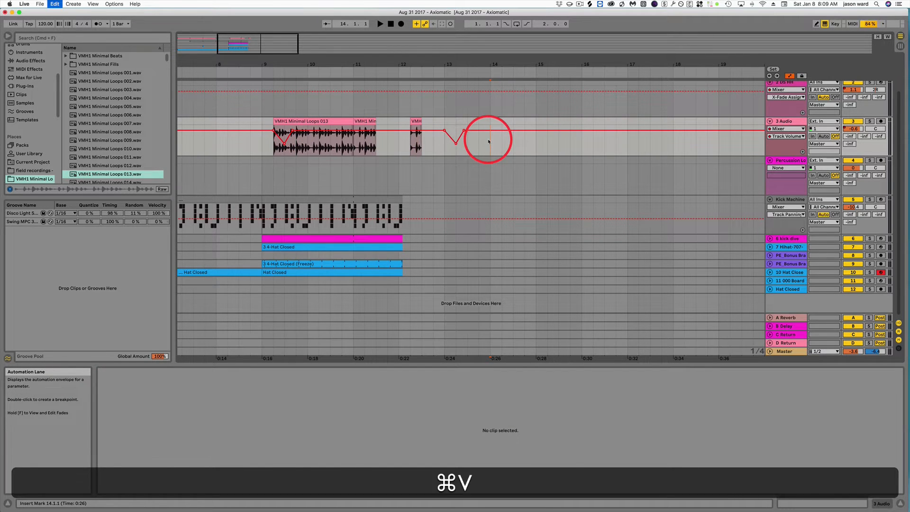
pyautogui.press('super+z')
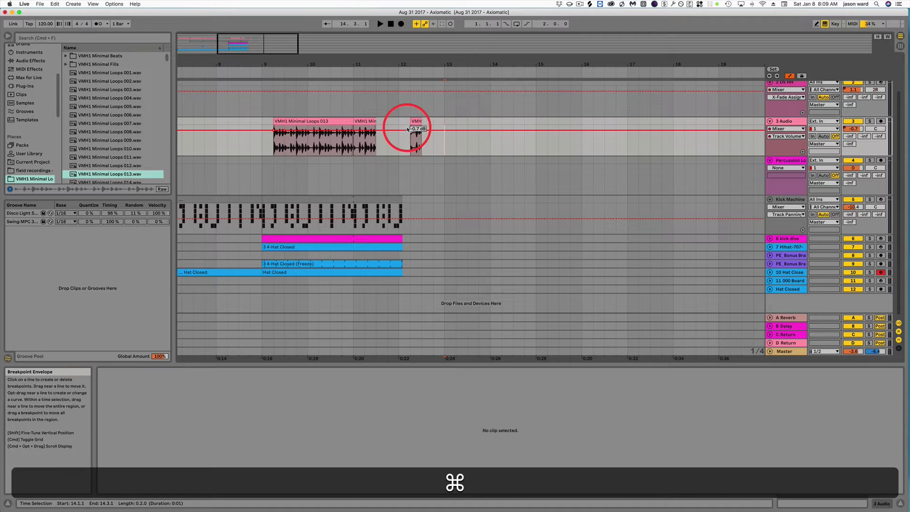
# Step: Duplicate the one-beat clip at 12.2.1 four times in a row along the 3 Audio track
pyautogui.click(415, 122)
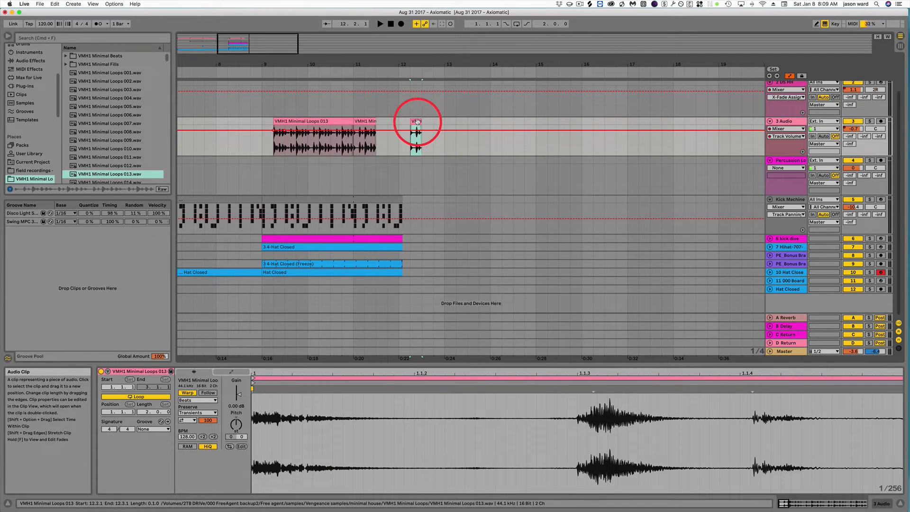
pyautogui.press('super')
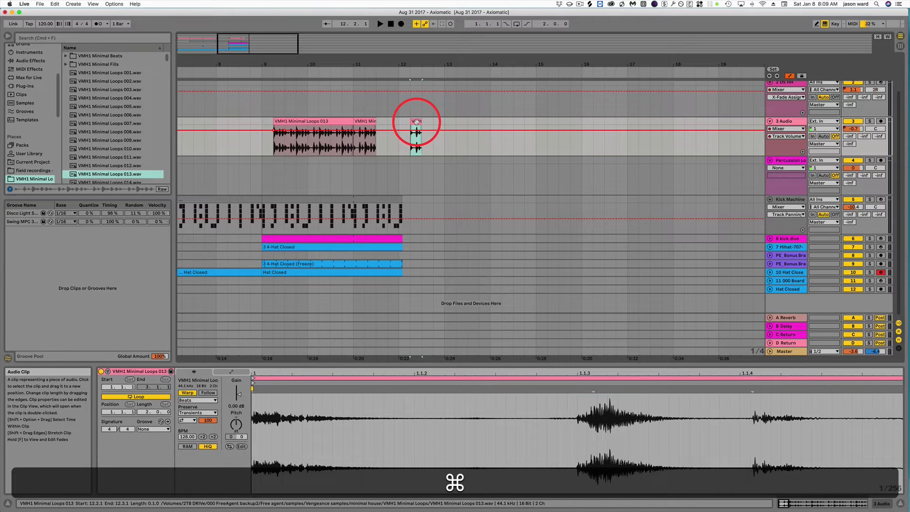
pyautogui.press('super+d')
pyautogui.press('super+d')
pyautogui.press('super+d')
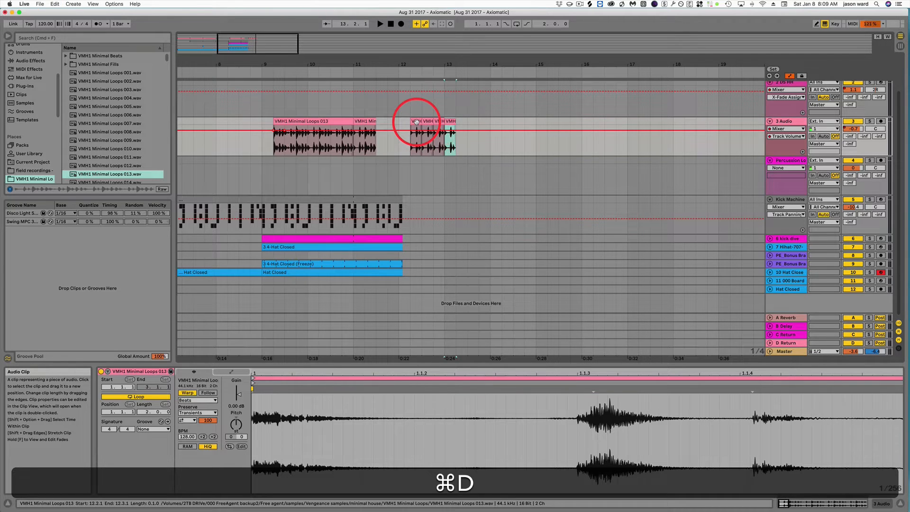
pyautogui.press('super+d')
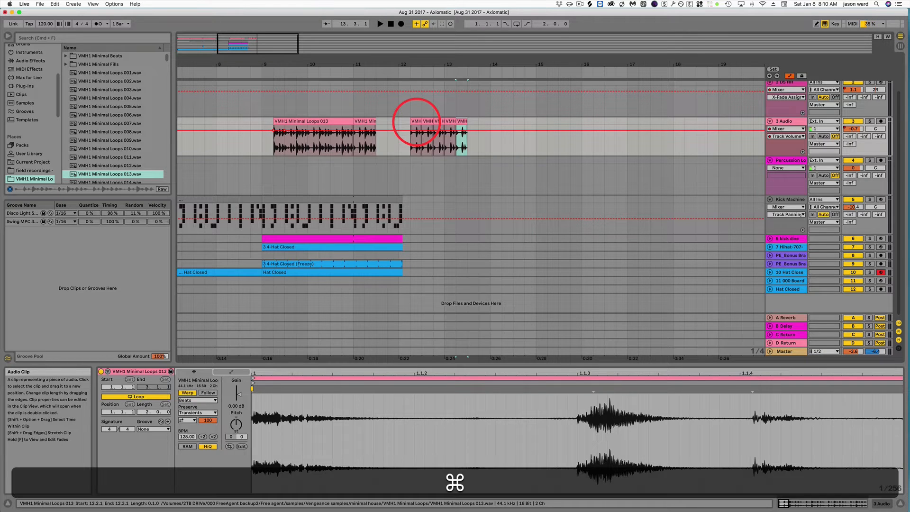
# Step: Undo all duplicates of the one-beat clip at 12.2.1
pyautogui.press('super+z')
pyautogui.press('super+z')
pyautogui.press('super+z')
pyautogui.press('super+z')
pyautogui.press('super+z')
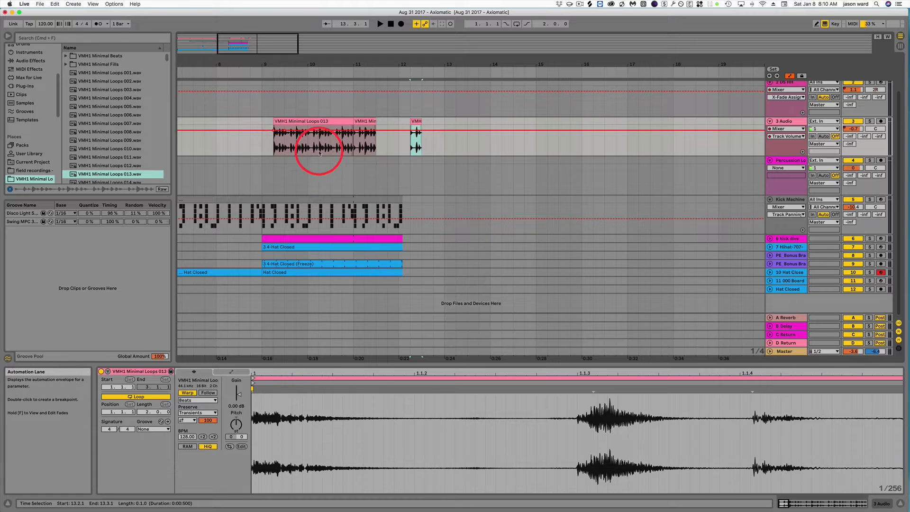
# Step: Delete the beat from 10.1.1 to 10.2.1 in the Minimal Loops 013 clip, undo it, and repeat the removal by cutting, undoing that too
pyautogui.click(308, 127)
pyautogui.moveTo(308, 128); pyautogui.dragTo(319, 122)
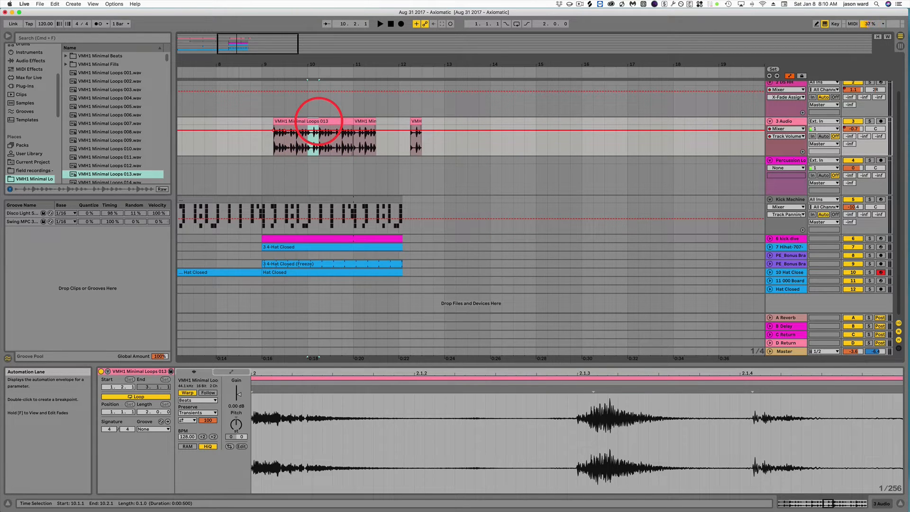
pyautogui.press('BackSpace')
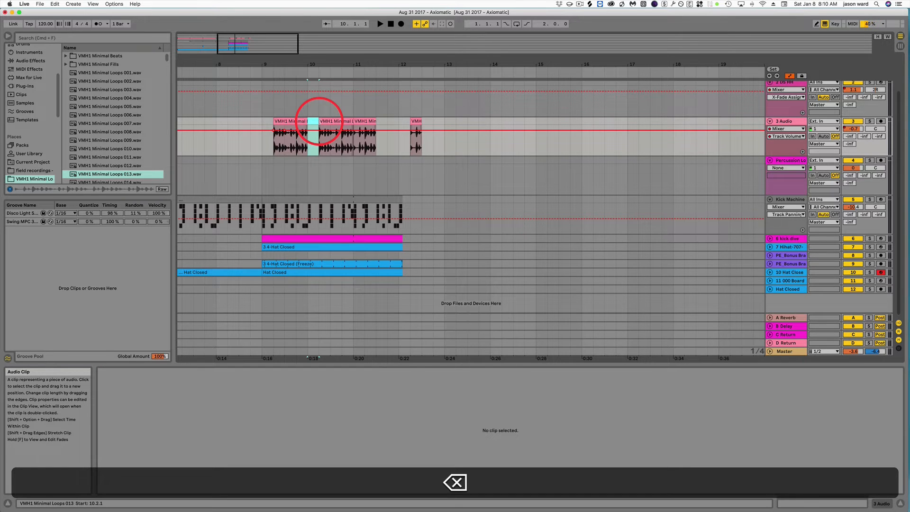
pyautogui.press('super+z')
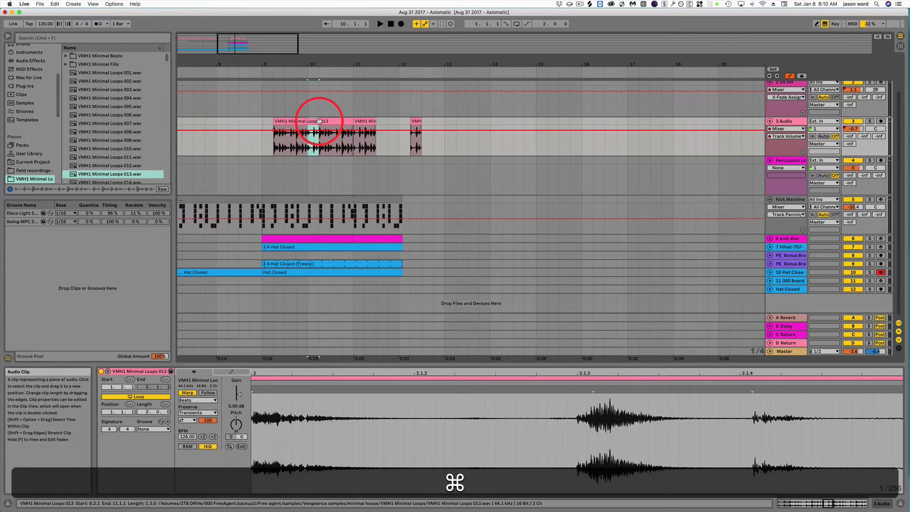
pyautogui.press('super+x')
pyautogui.press('super+z')
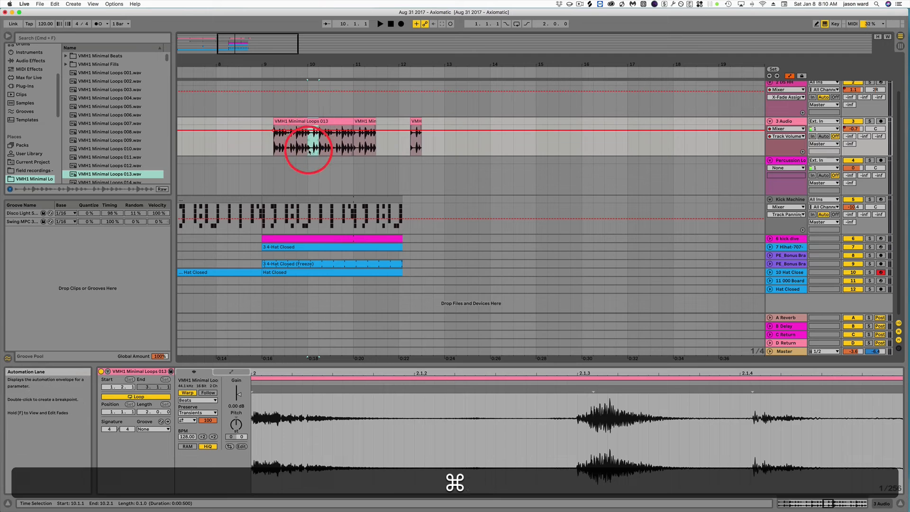
# Step: Deactivate the beat from 10.1.1 to 10.2.1 in the clip, reactivate it, and undo both changes
pyautogui.click(316, 120)
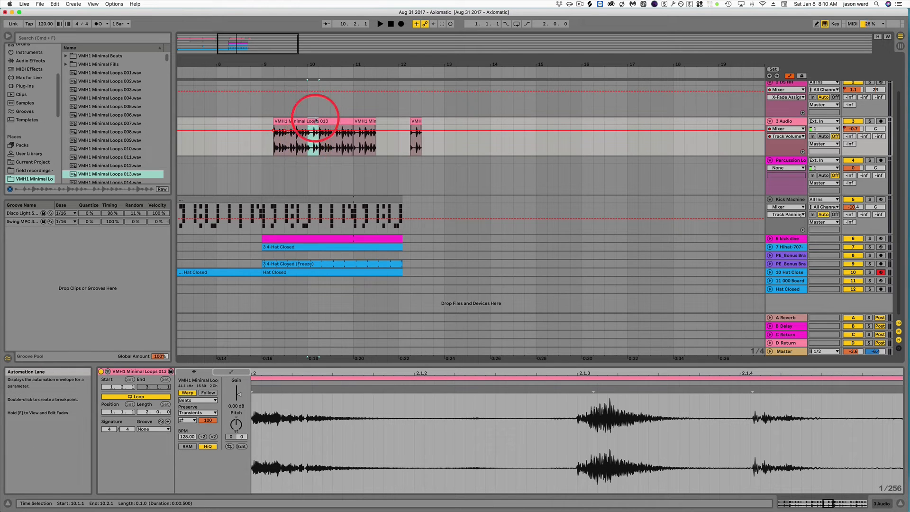
pyautogui.click(306, 148)
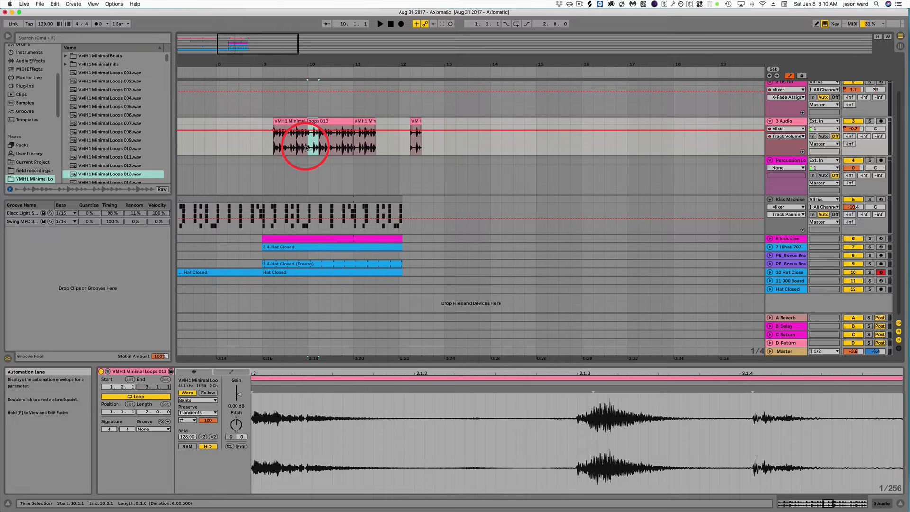
pyautogui.press('0')
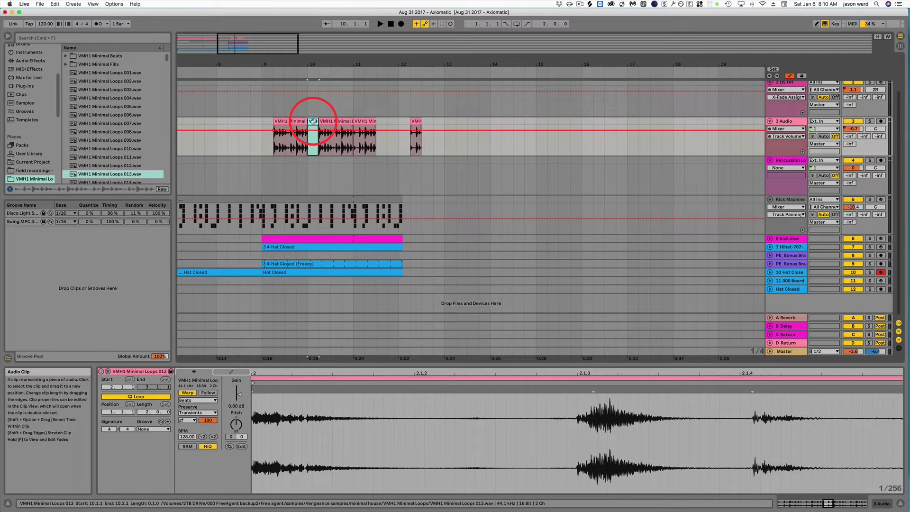
pyautogui.press('0')
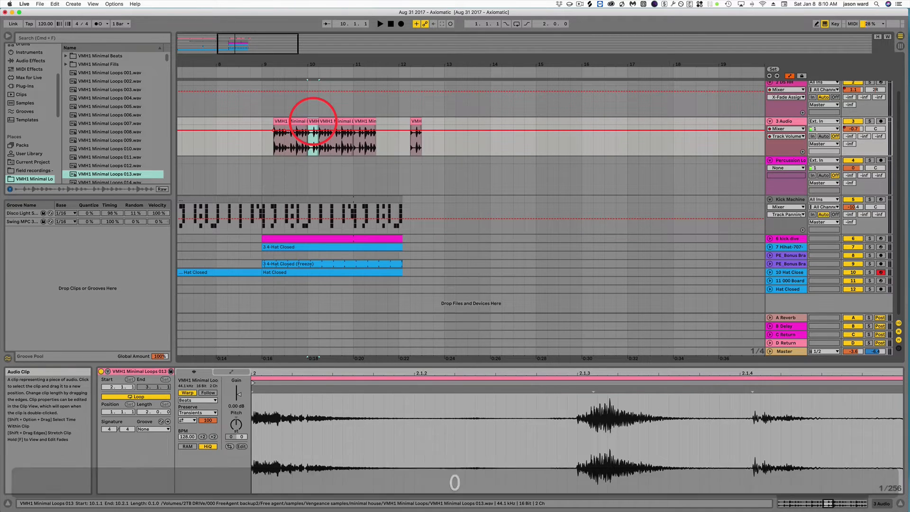
pyautogui.press('super+z')
pyautogui.press('super+z')
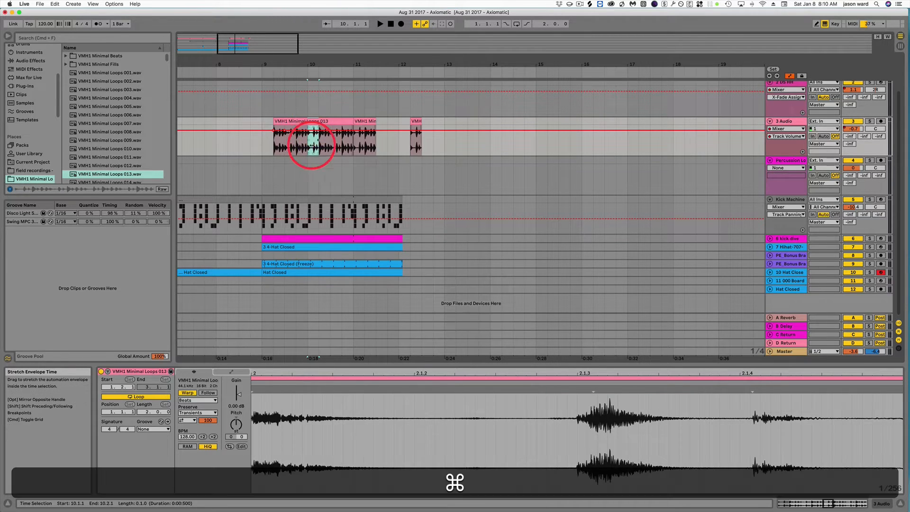
# Step: Split the VMH1 Minimal Loops 013 clip at 9.3.1
pyautogui.click(285, 146)
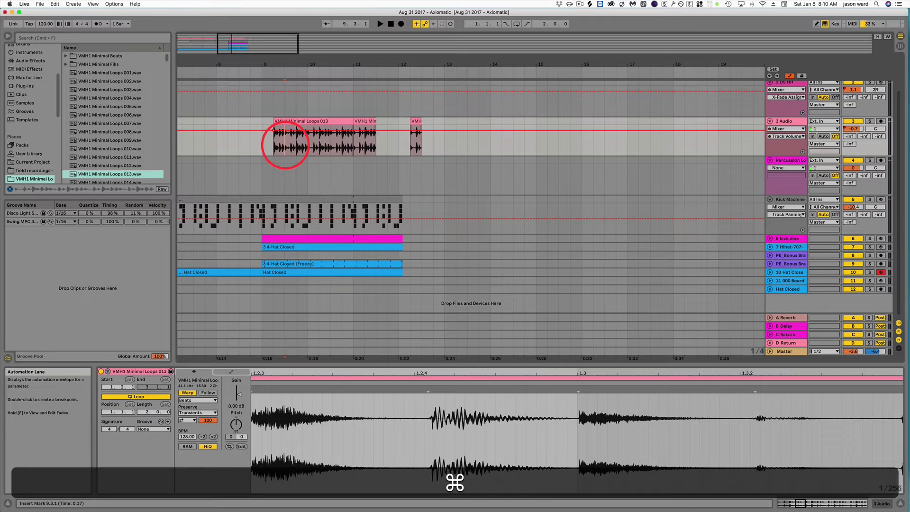
pyautogui.press('super+e')
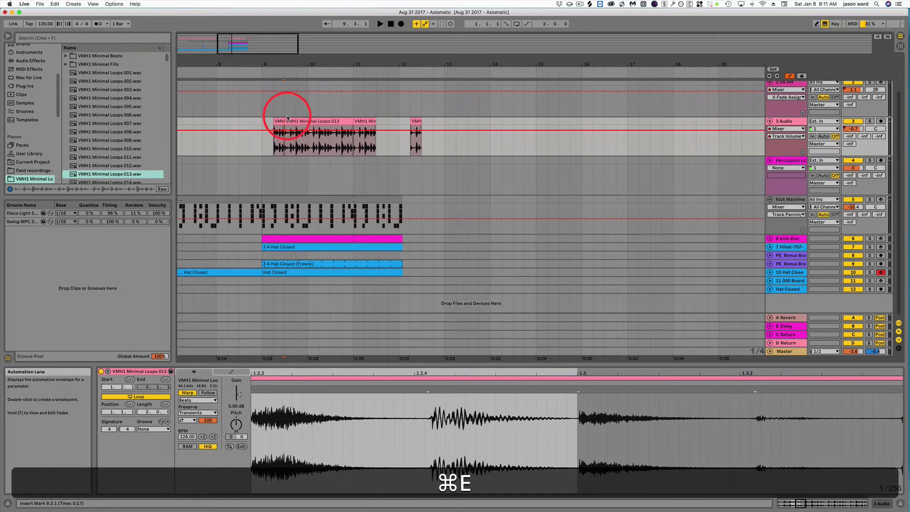
# Step: Split out the section from 9.3.1 to 10.1.1 in the Minimal Loops 013 clip, and undo the split
pyautogui.click(283, 150)
pyautogui.moveTo(284, 149); pyautogui.dragTo(306, 123)
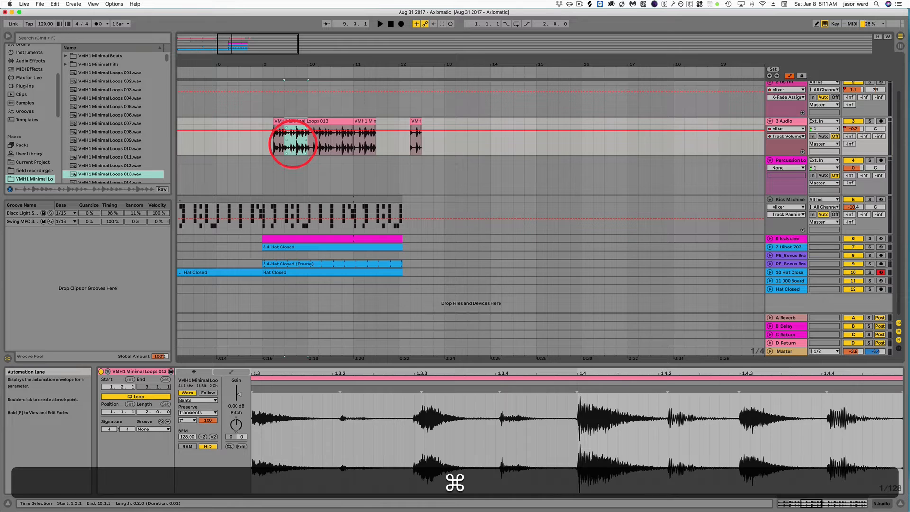
pyautogui.press('super+e')
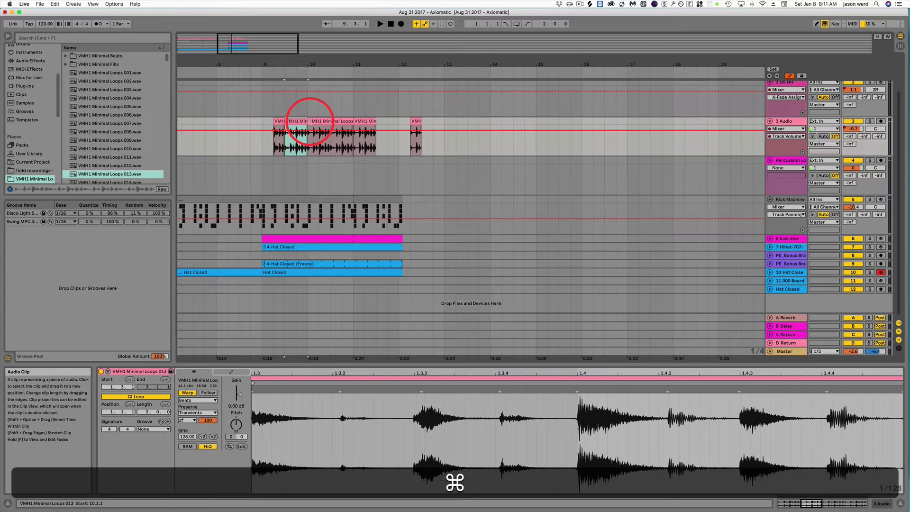
pyautogui.press('super+z')
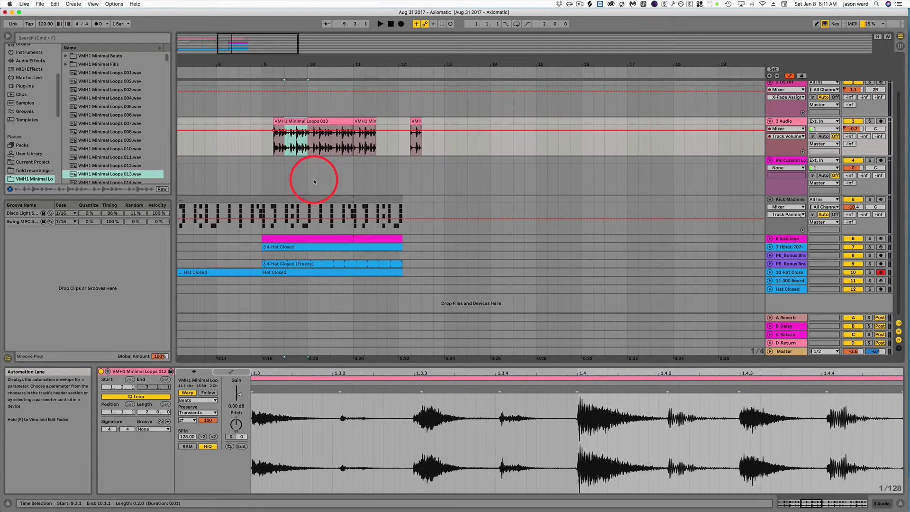
# Step: Split out the beat from 10.2.1 to 10.3.1 as its own clip in the Minimal Loops 013 loop
pyautogui.click(317, 140)
pyautogui.moveTo(327, 122); pyautogui.dragTo(327, 121)
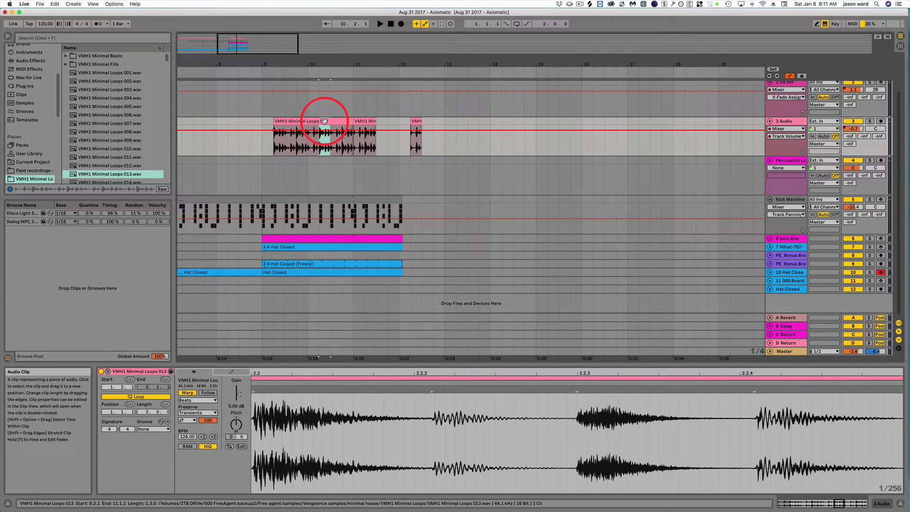
pyautogui.moveTo(324, 121); pyautogui.dragTo(326, 126)
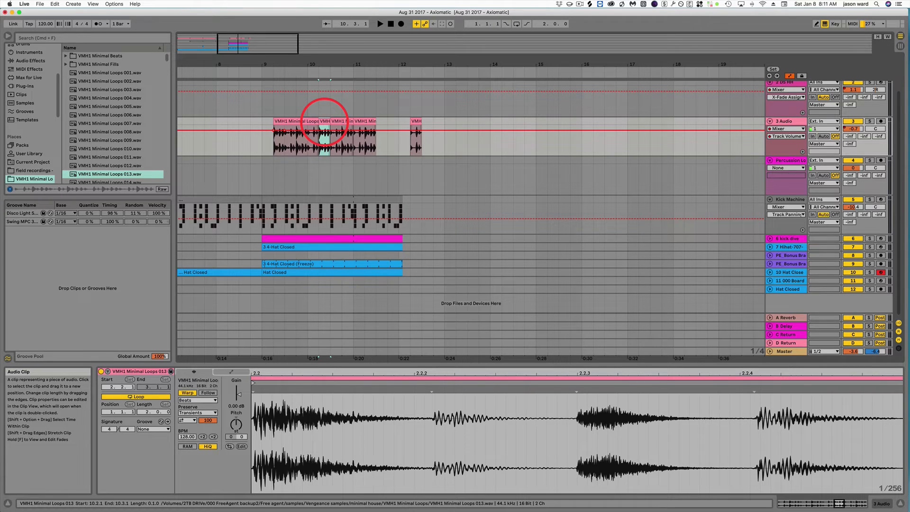
# Step: Copy the one-beat clip at 10.2.1 and paste it at 13.1.1 on the same track
pyautogui.press('super+c')
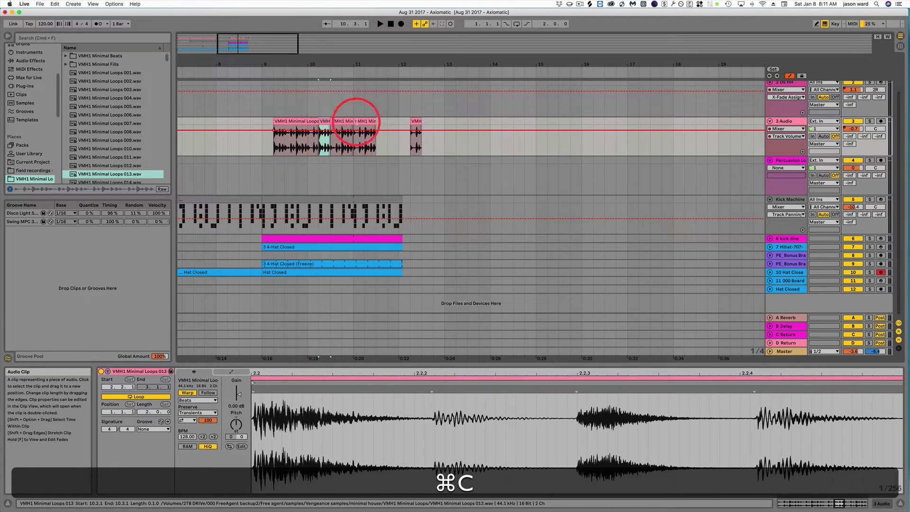
pyautogui.click(445, 145)
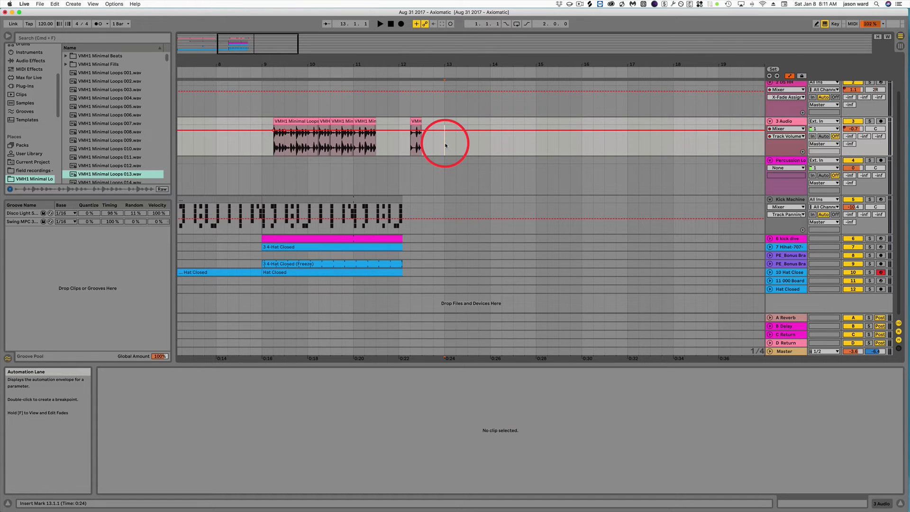
pyautogui.press('super+v')
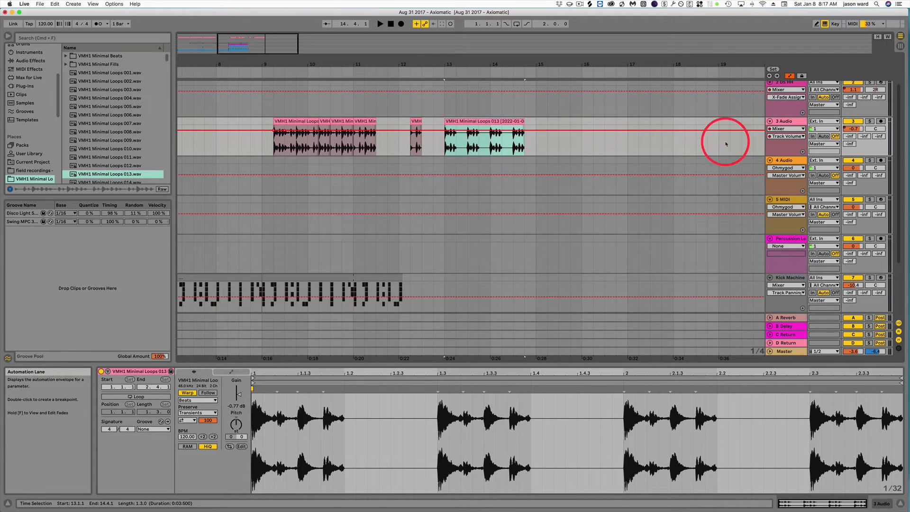
# Step: Duplicate the whole 3 Audio track with its clips, and undo the duplication
pyautogui.click(788, 119)
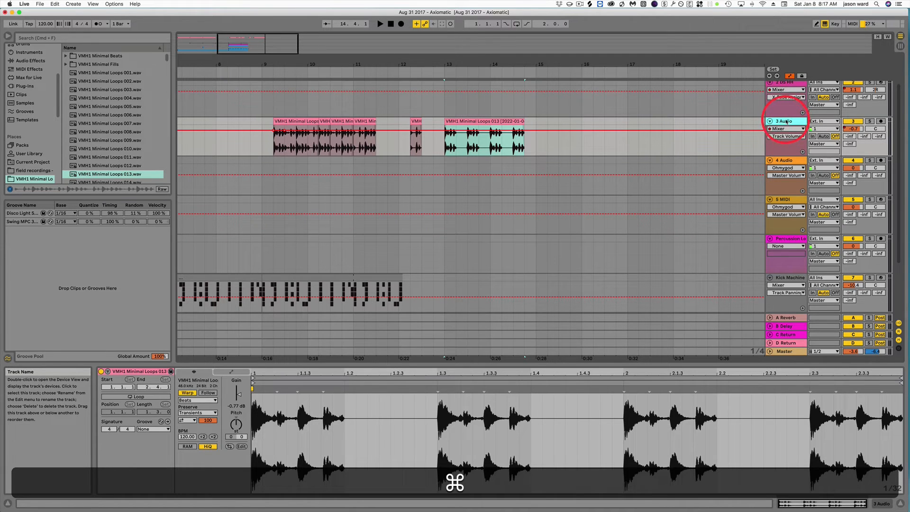
pyautogui.press('super+d')
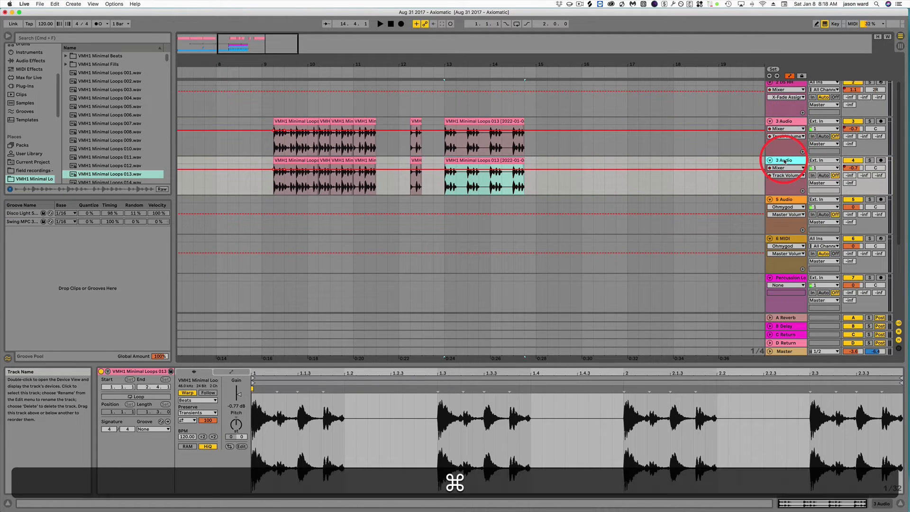
pyautogui.press('super+z')
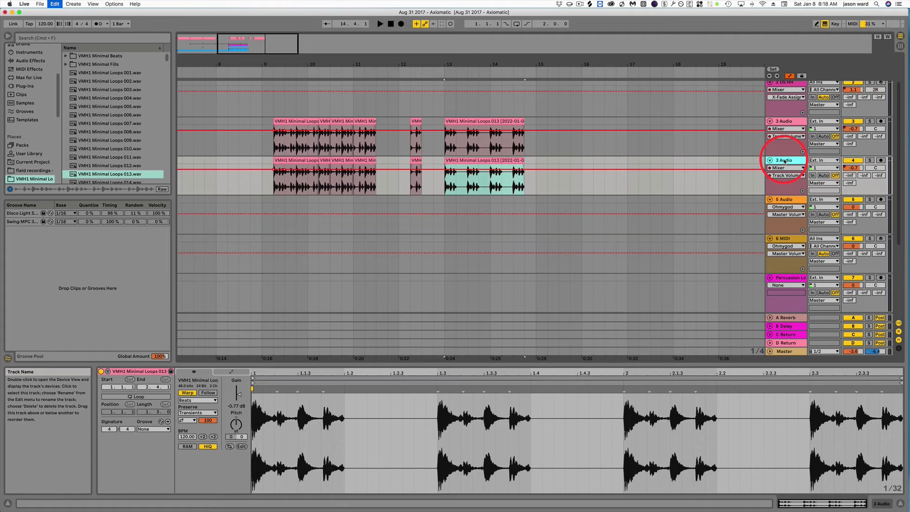
# Step: Show the Kick Machine track's device chain, delete its Compressor, and undo the deletion
pyautogui.scroll(-5, 789, 165)
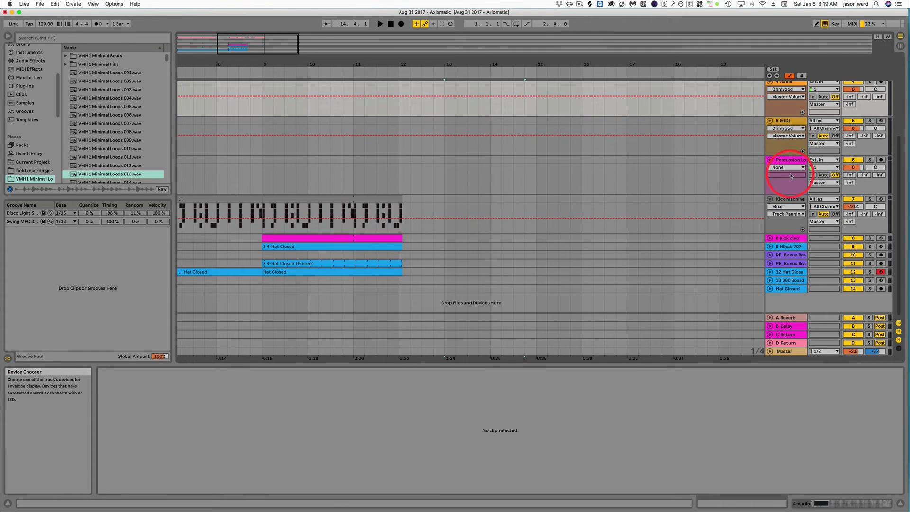
pyautogui.click(789, 204)
pyautogui.scroll(3, 790, 211)
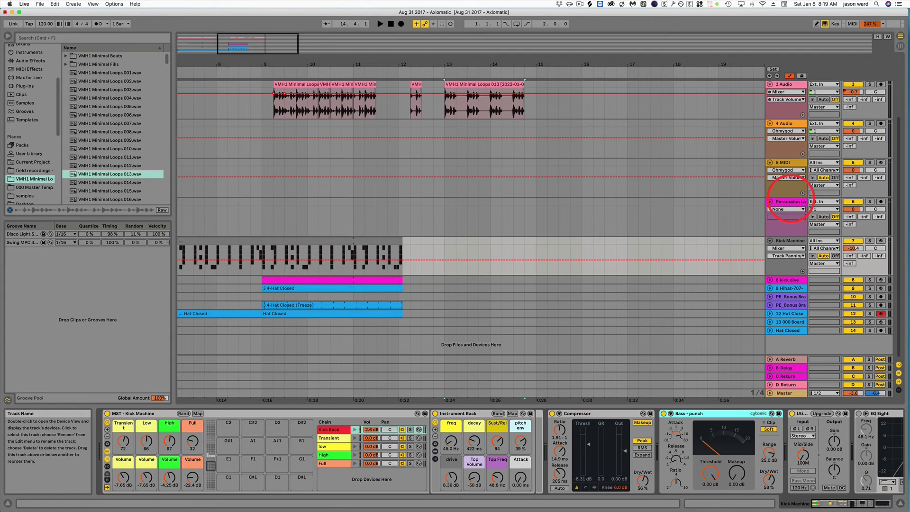
pyautogui.hscroll(5, 547, 458)
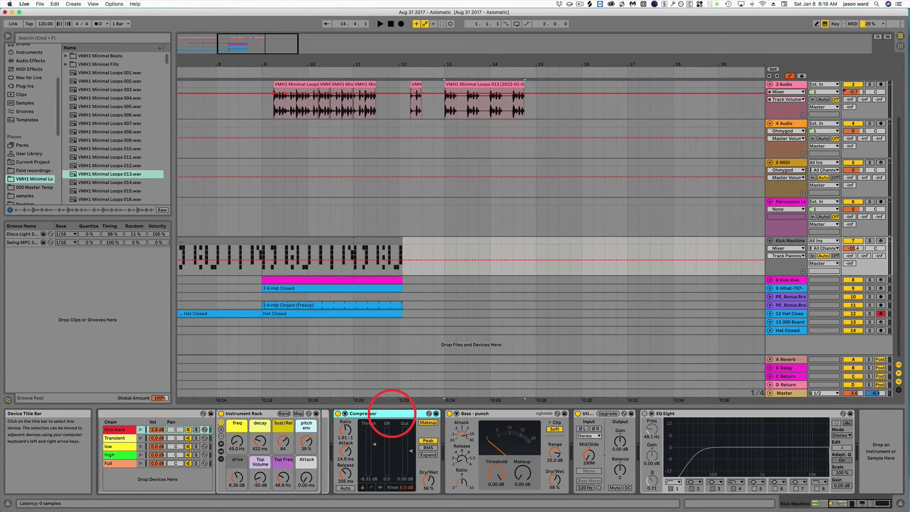
pyautogui.press('BackSpace')
pyautogui.press('super+z')
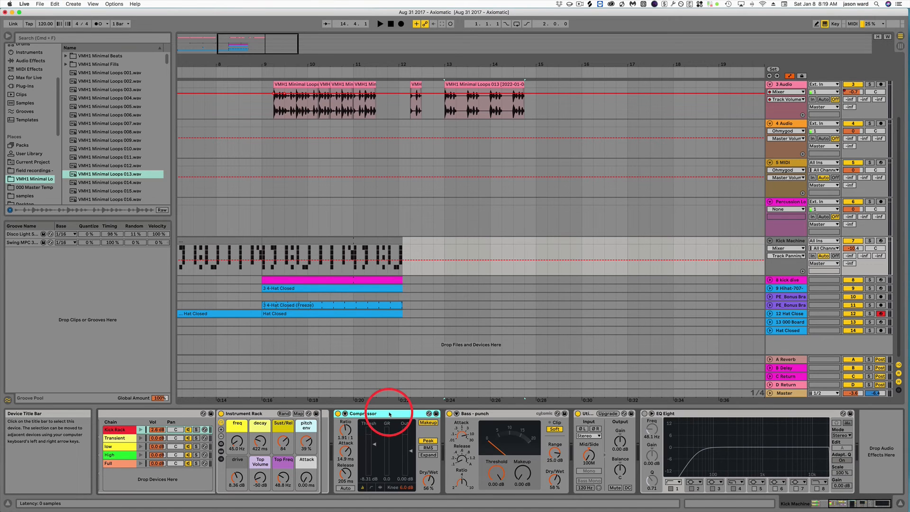
# Step: Duplicate the Compressor on the Kick Machine track, and paste another copy after EQ Eight at the end of the device chain
pyautogui.press('super+d')
pyautogui.press('super+c')
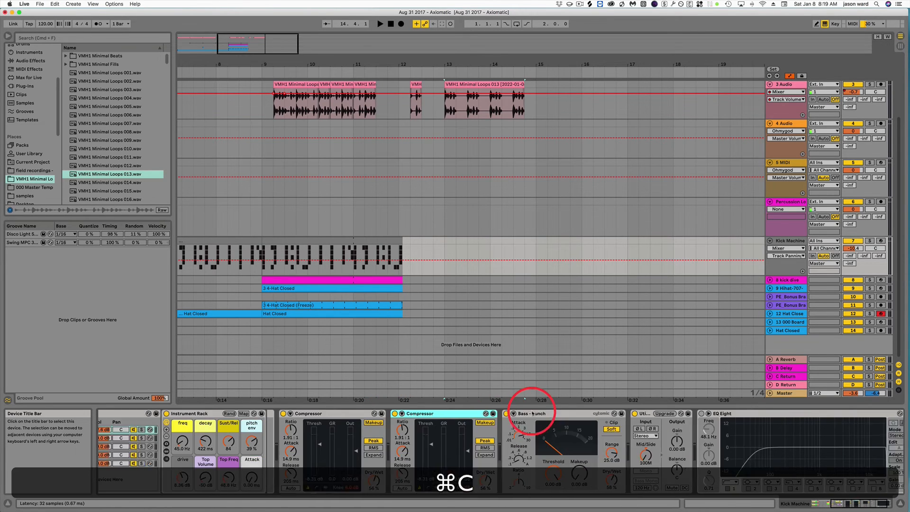
pyautogui.hscroll(3, 532, 414)
pyautogui.click(881, 451)
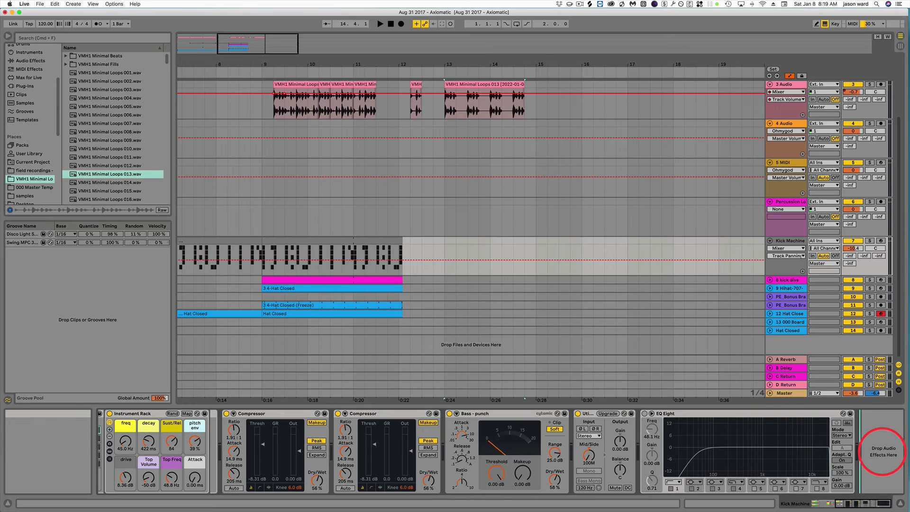
pyautogui.press('super+v')
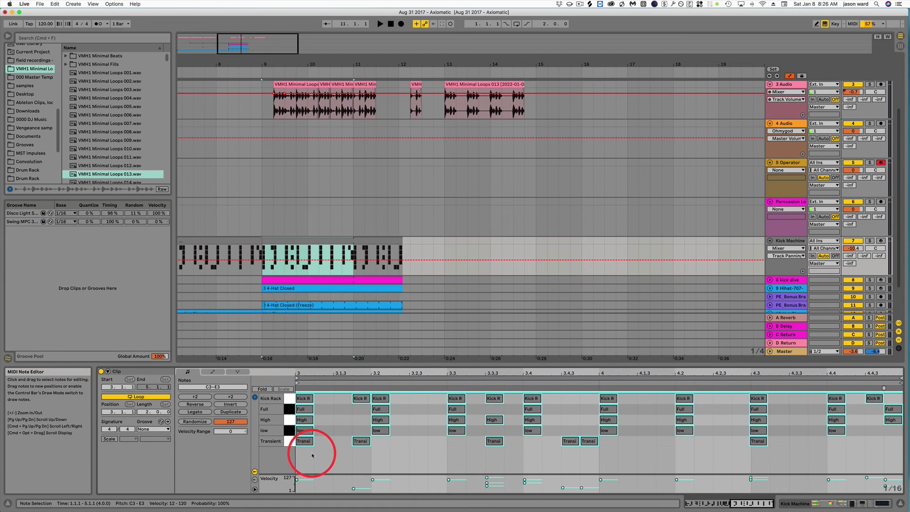
# Step: Duplicate the stack of notes C3–E3 at 3.1.1 in the Kick Machine MIDI clip, and undo the duplication
pyautogui.click(313, 417)
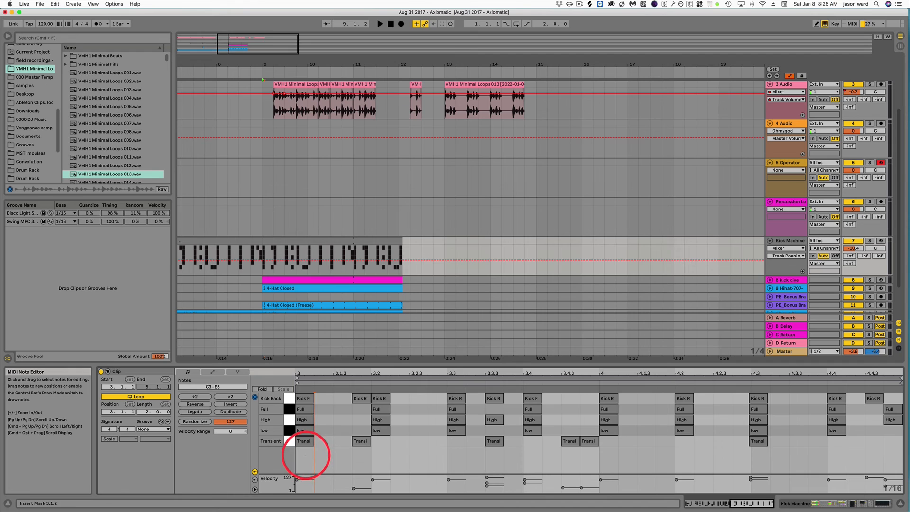
pyautogui.moveTo(305, 454); pyautogui.dragTo(300, 381)
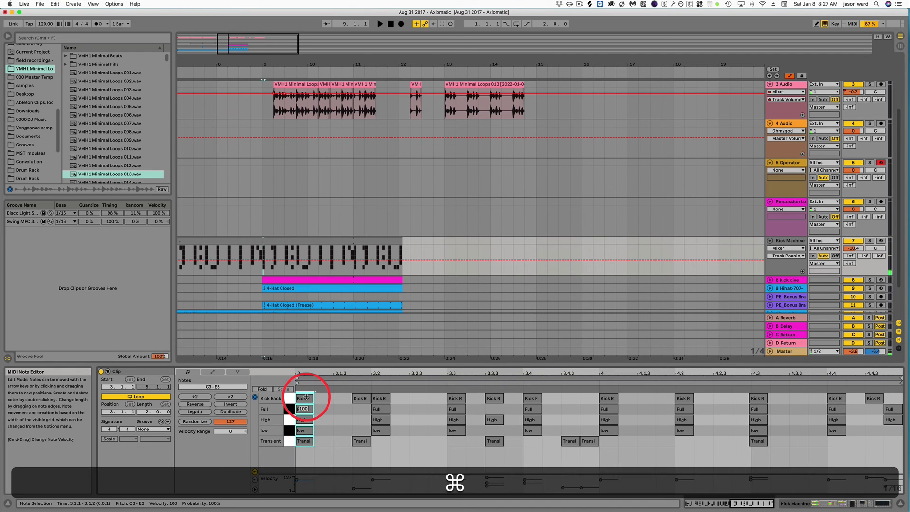
pyautogui.press('super+d')
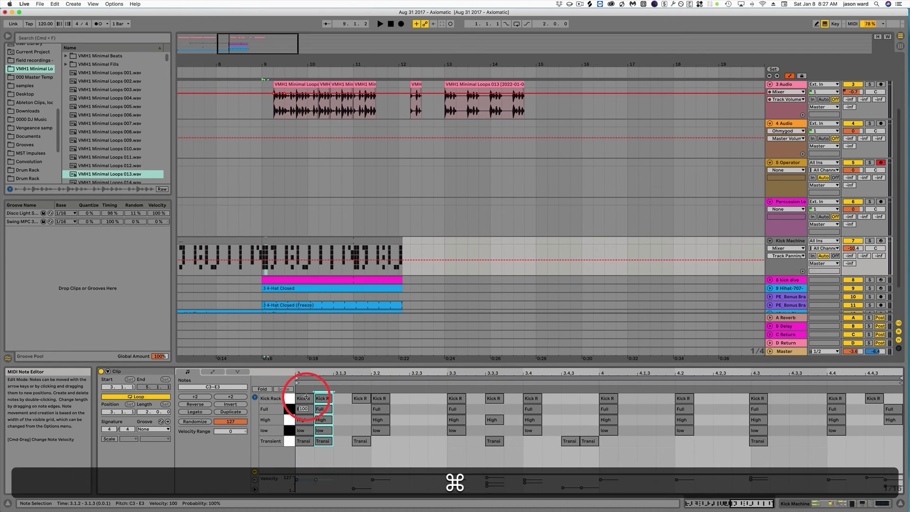
pyautogui.press('super+z')
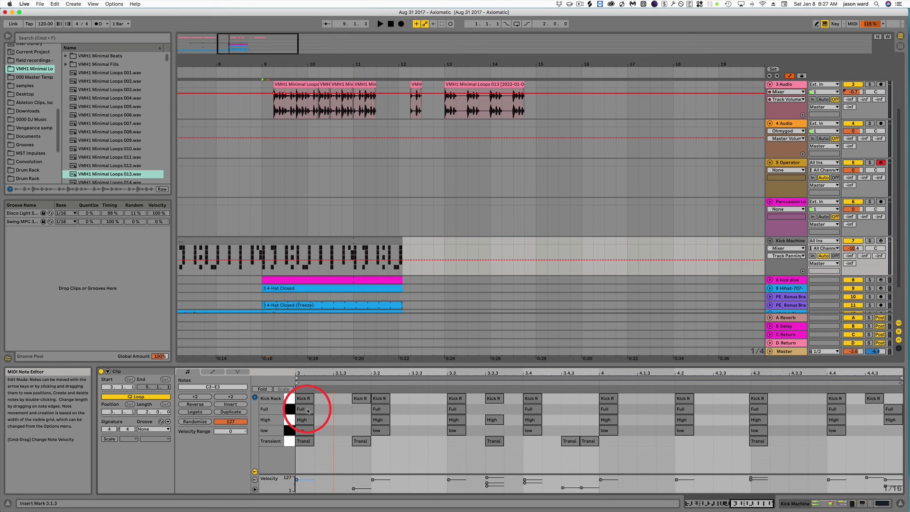
# Step: Delete the Full note at 3.1.1 in the Kick Machine MIDI clip, and undo the deletion
pyautogui.click(308, 411)
pyautogui.press('super+BackSpace')
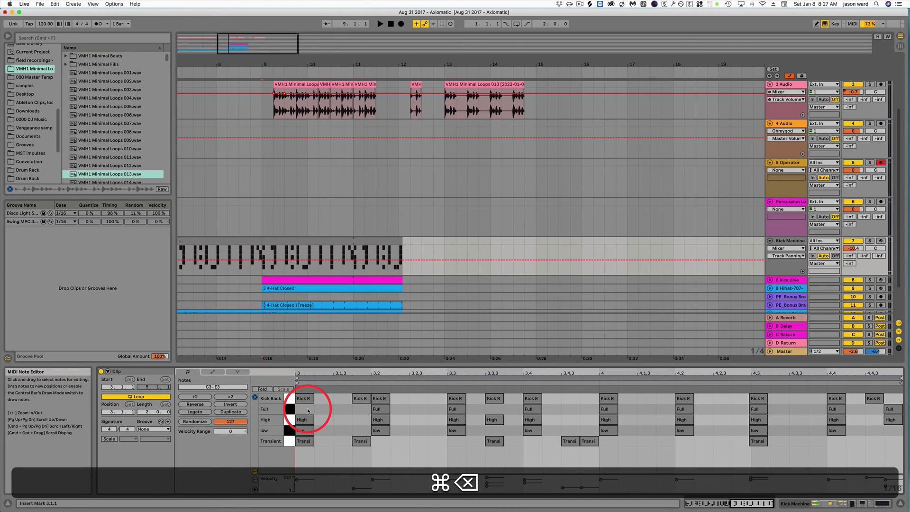
pyautogui.press('super+z')
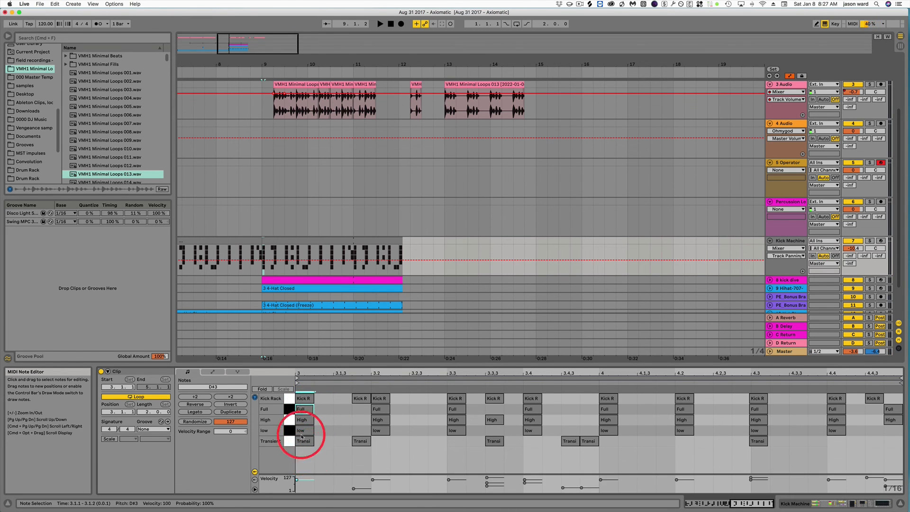
# Step: Copy the stack of notes at 3.1.1 in the Kick Machine clip, paste it at 3.2.3, and undo the paste
pyautogui.moveTo(301, 436); pyautogui.dragTo(303, 386)
pyautogui.press('super+c')
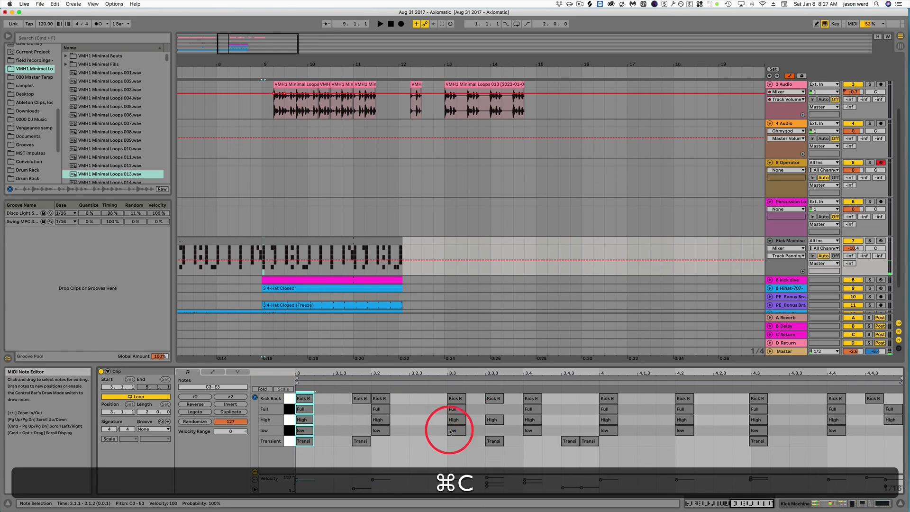
pyautogui.click(408, 400)
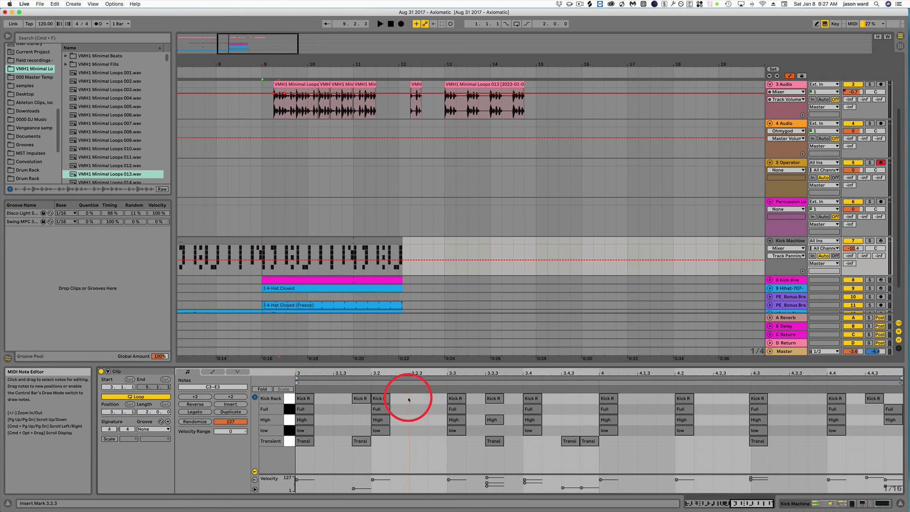
pyautogui.press('super+v')
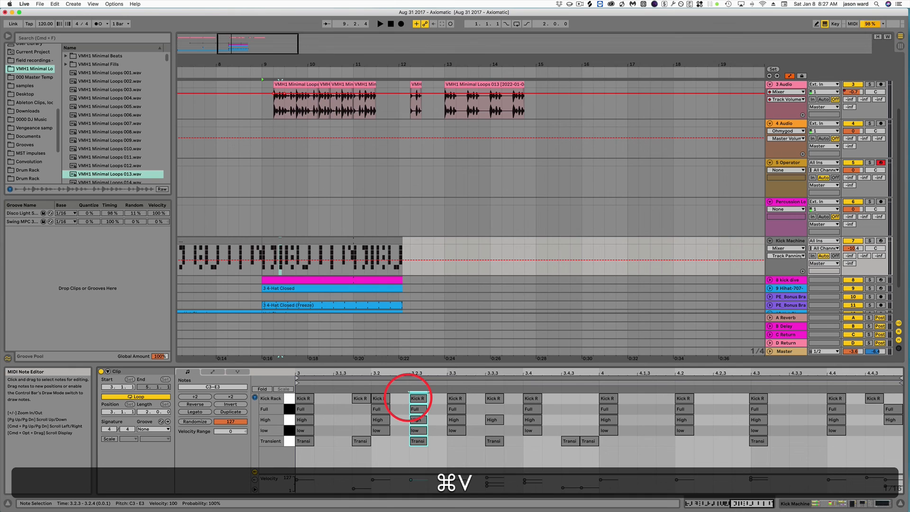
pyautogui.press('super+z')
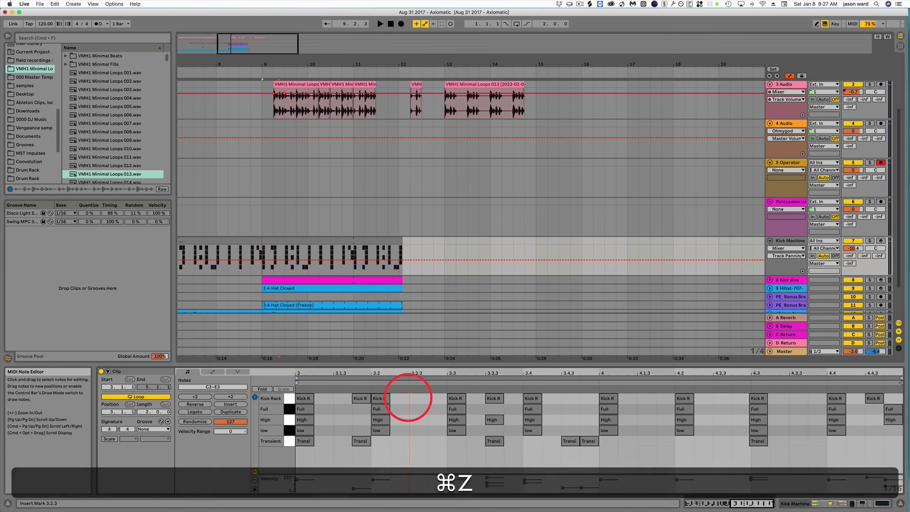